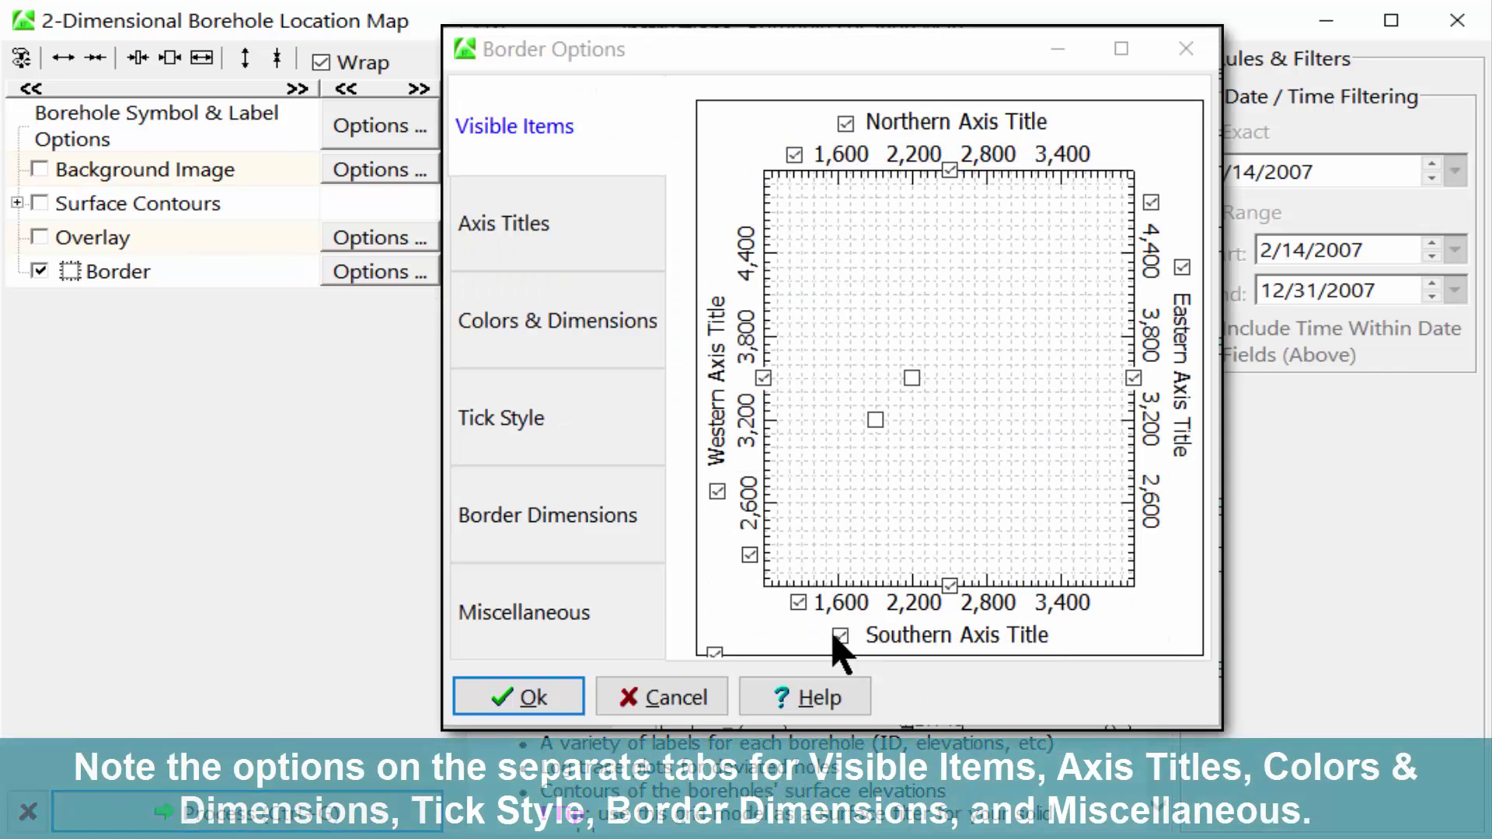
Review the Axis Titles, Colors & Dimensions, Tick Style, Border Dimensions and Miscellaneous border pages
{"action": "left_click", "coordinate": [550, 211]}
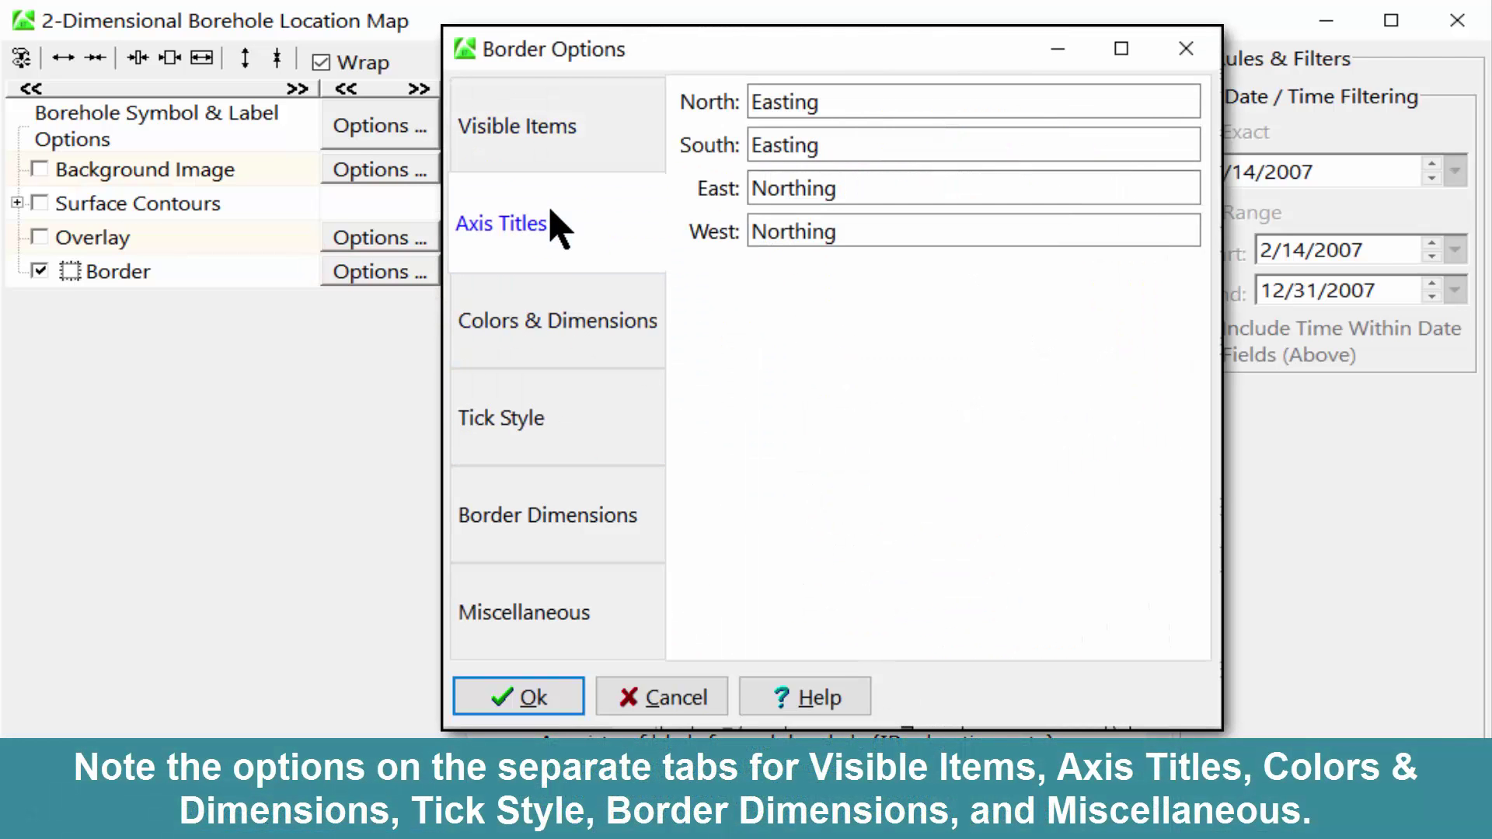
{"action": "left_click", "coordinate": [548, 319]}
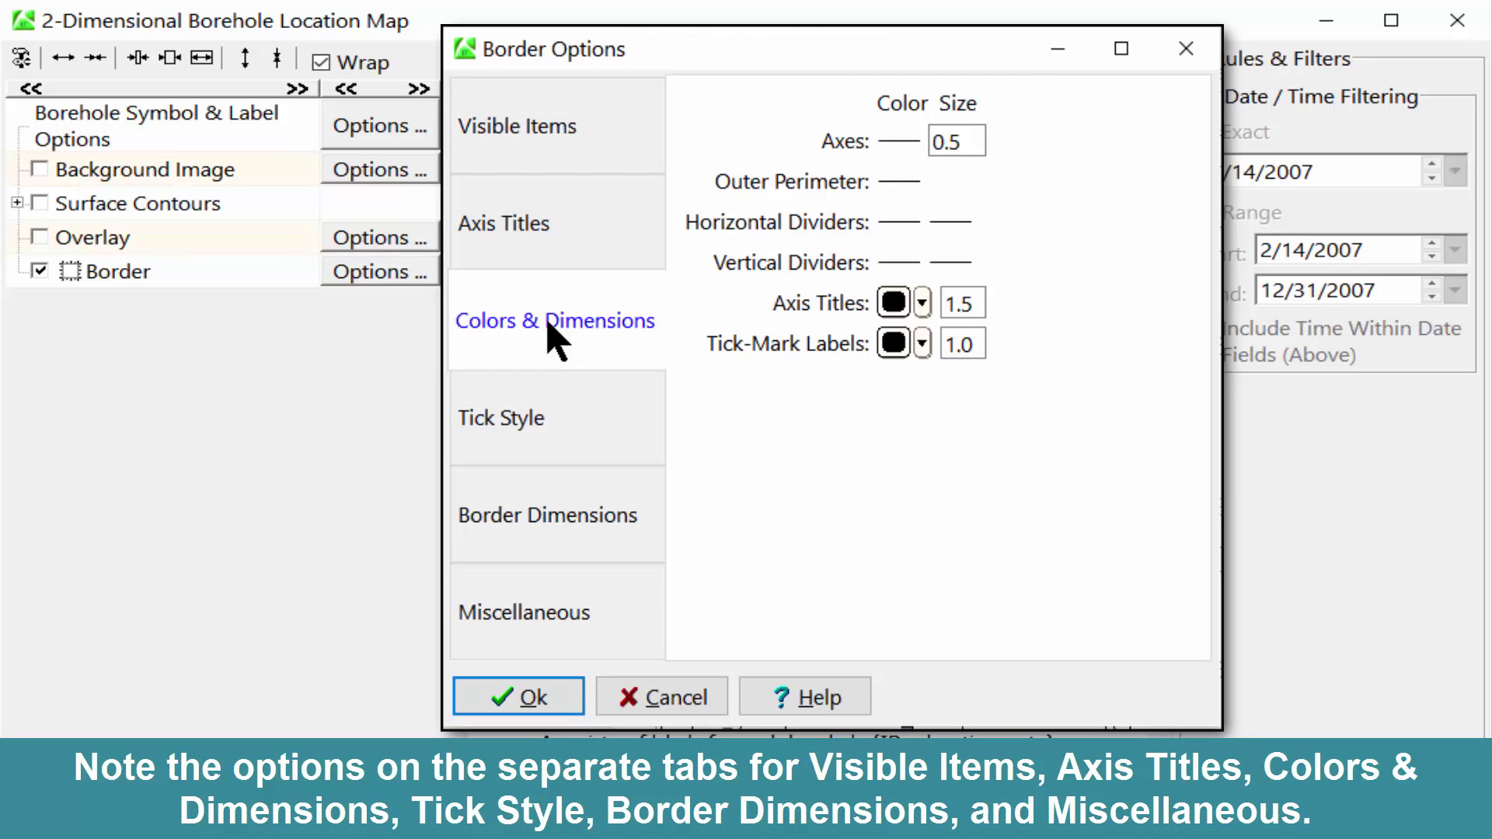
{"action": "left_click", "coordinate": [549, 422]}
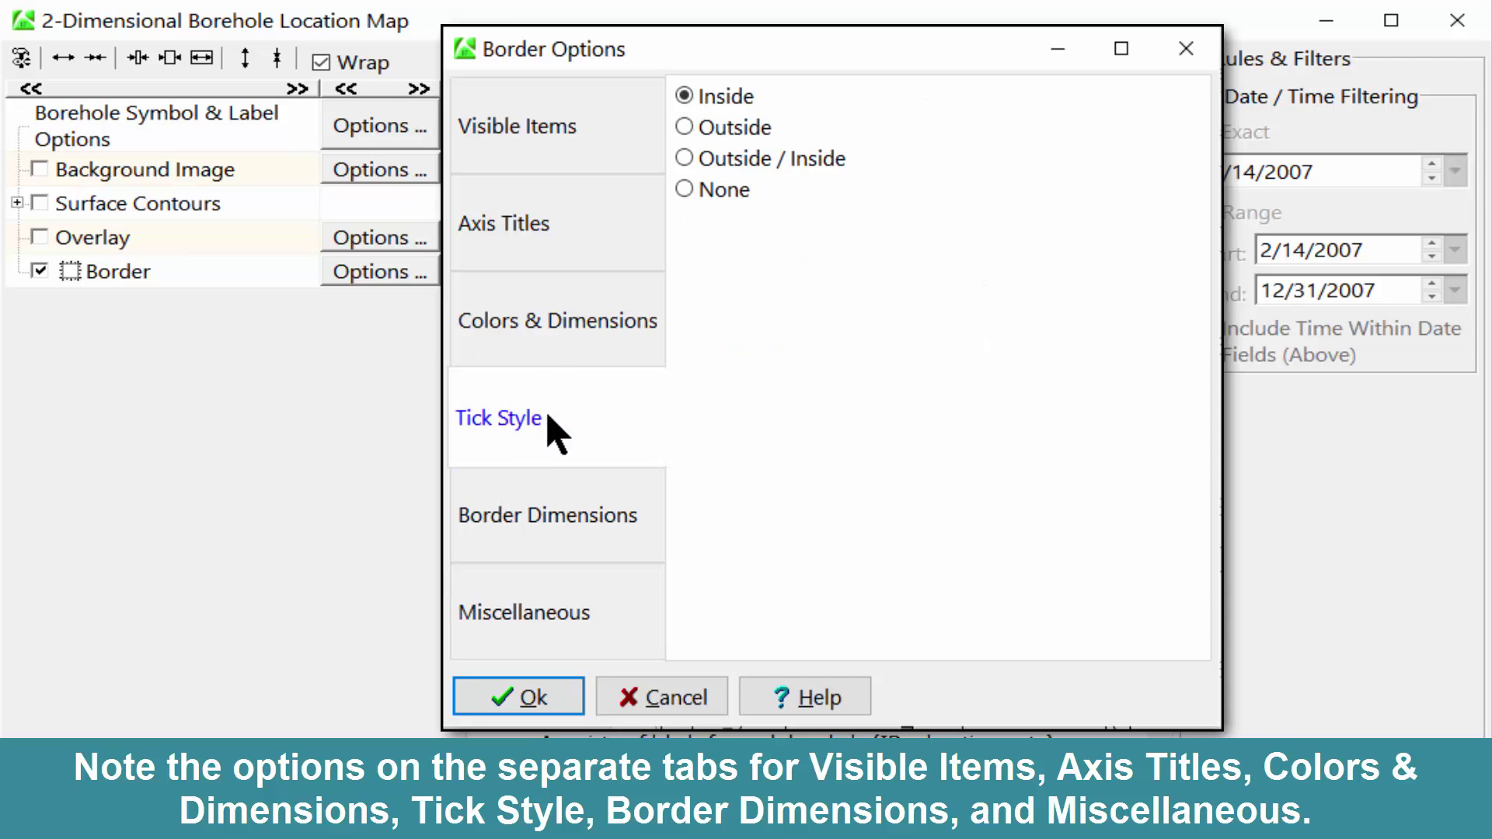
{"action": "left_click", "coordinate": [557, 523]}
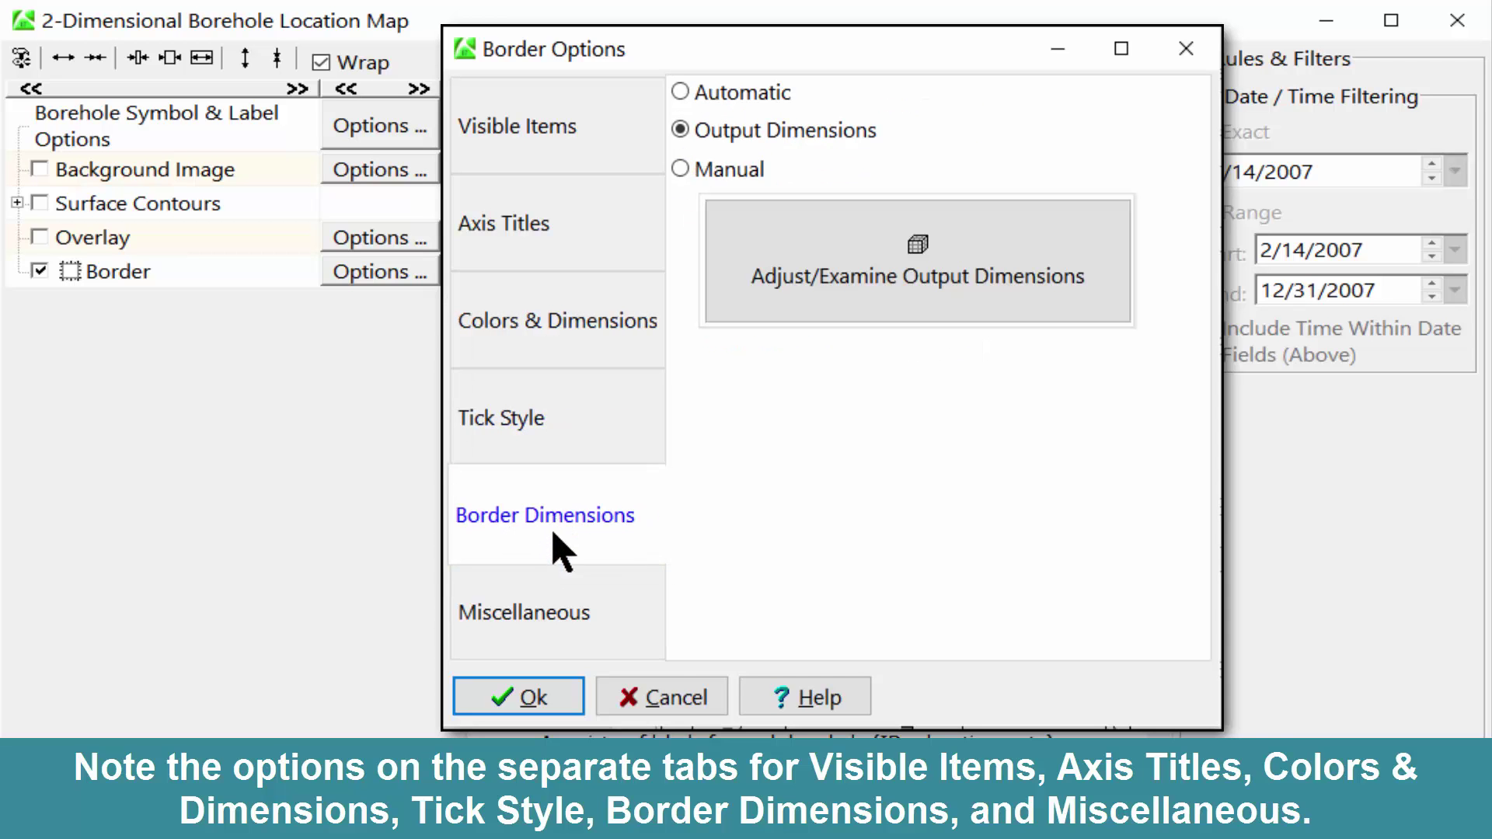
{"action": "left_click", "coordinate": [554, 617]}
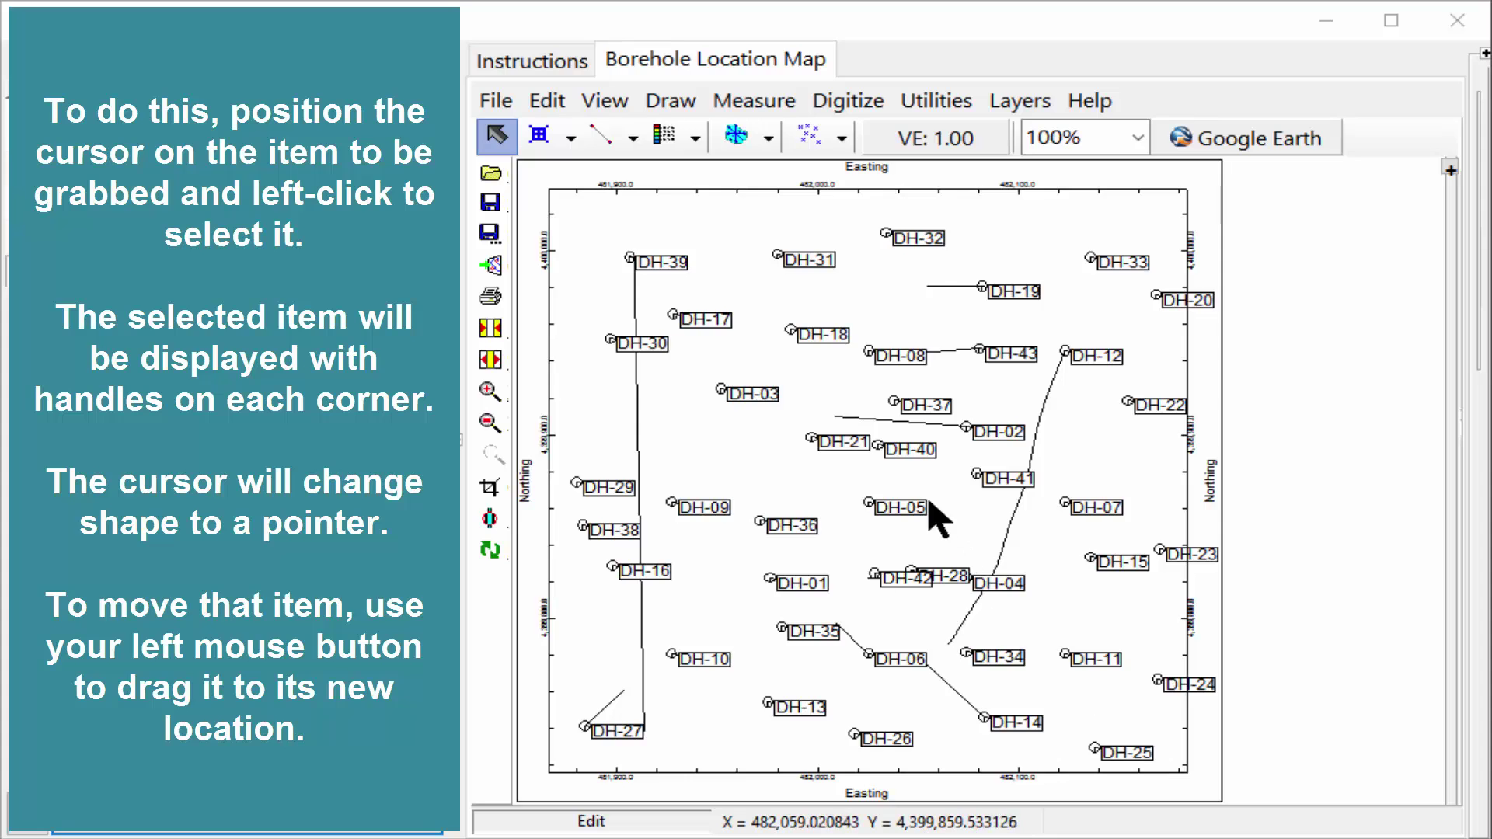
{"action": "left_click", "coordinate": [811, 264]}
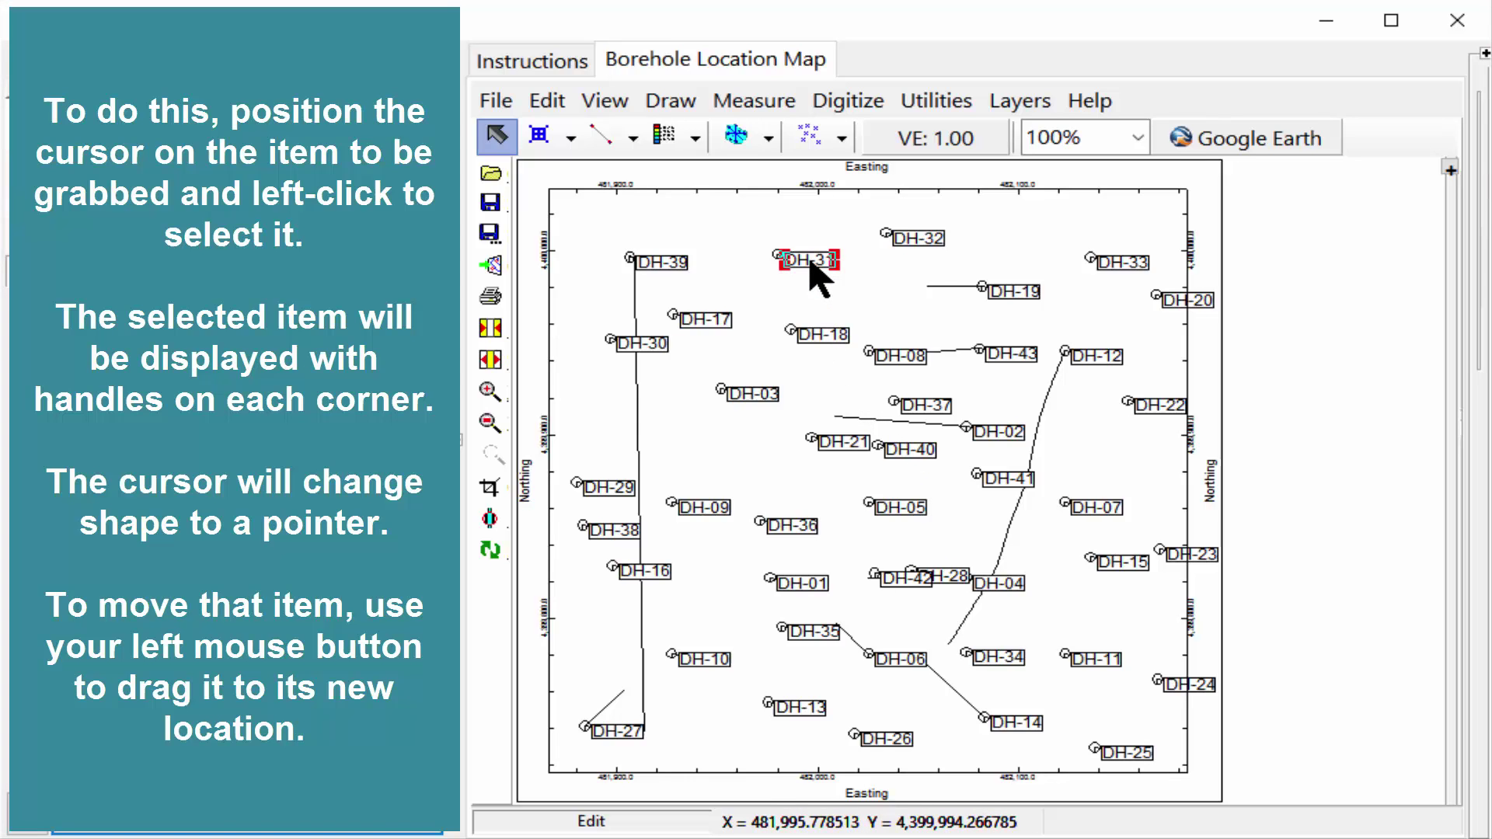
{"action": "left_click", "coordinate": [811, 266]}
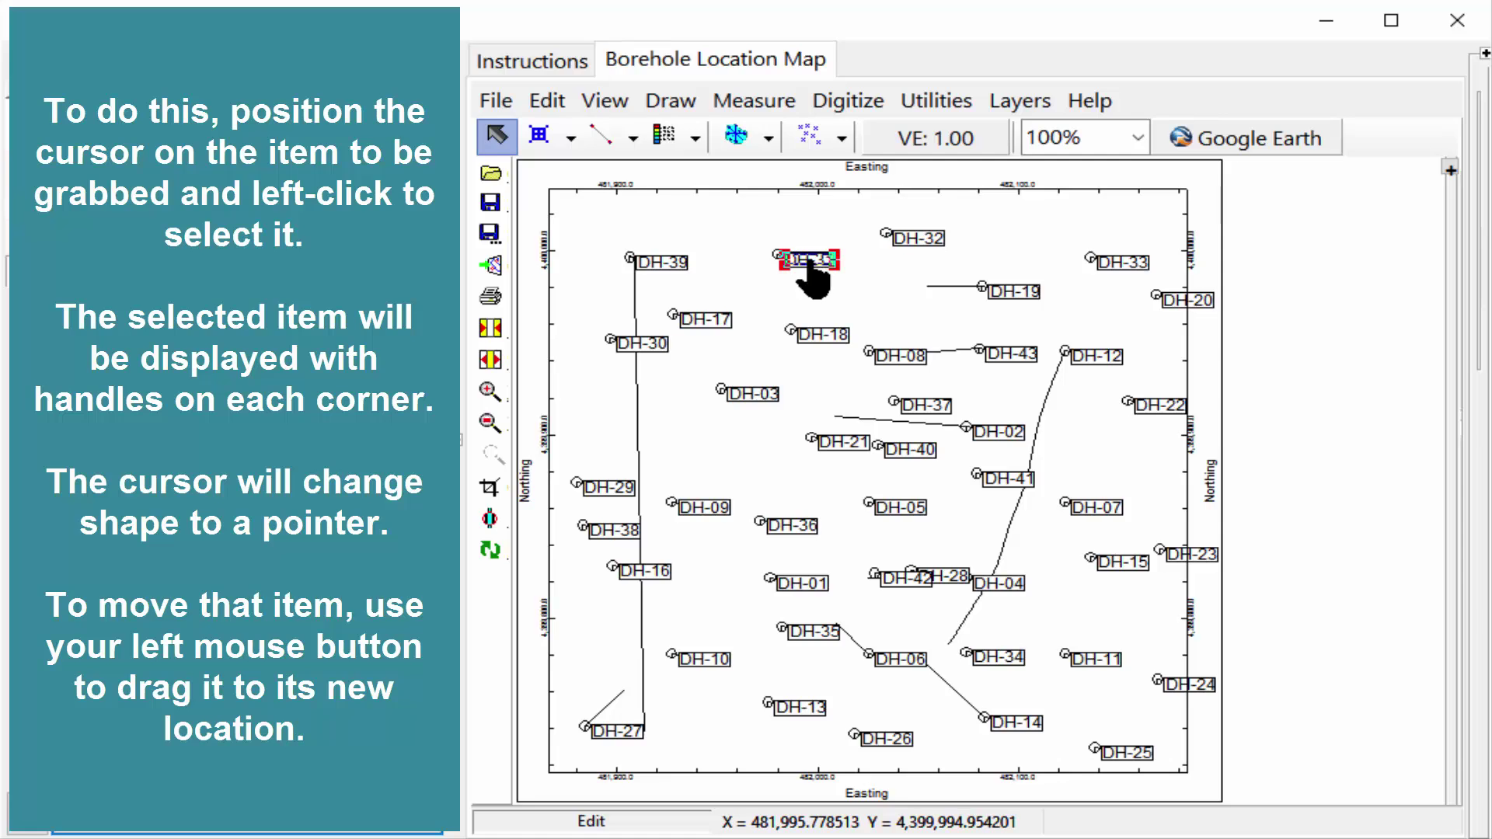
{"action": "left_click_drag", "start_coordinate": [809, 264], "coordinate": [692, 450]}
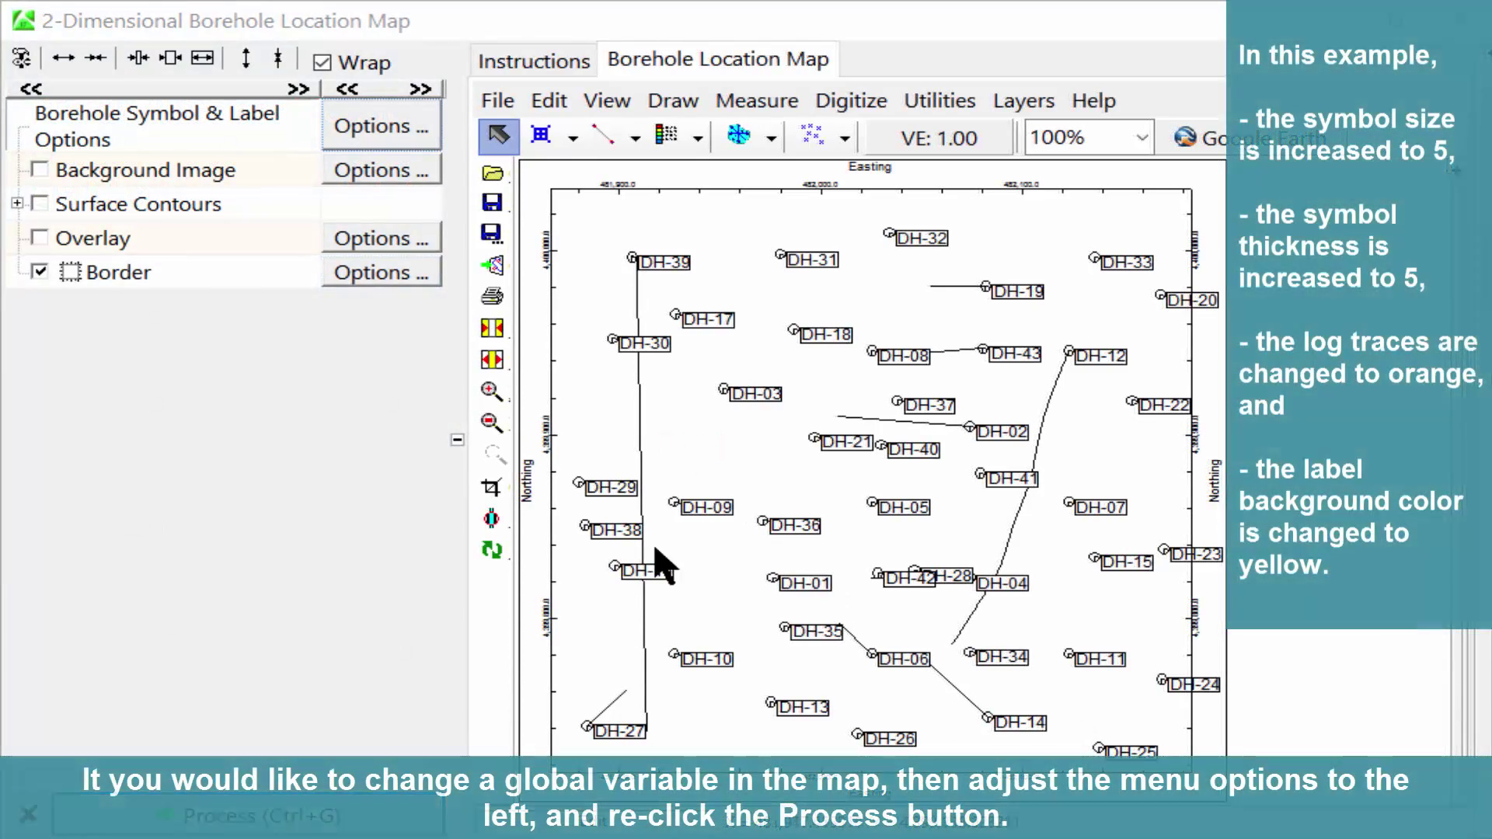
Set the borehole symbol size to 5 and thickness to 5
{"action": "left_click", "coordinate": [411, 139]}
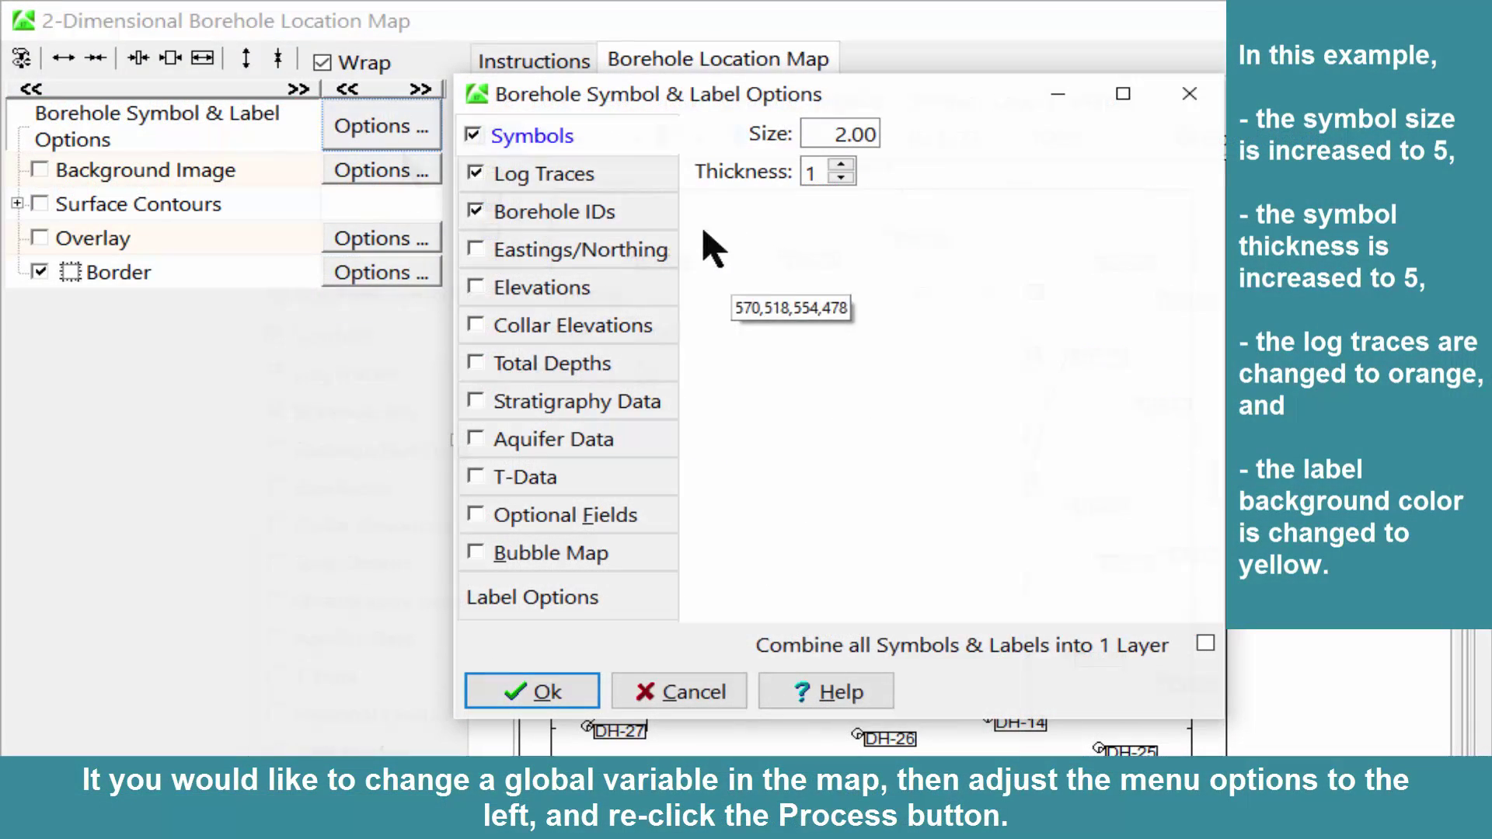
{"action": "double_click", "coordinate": [825, 135]}
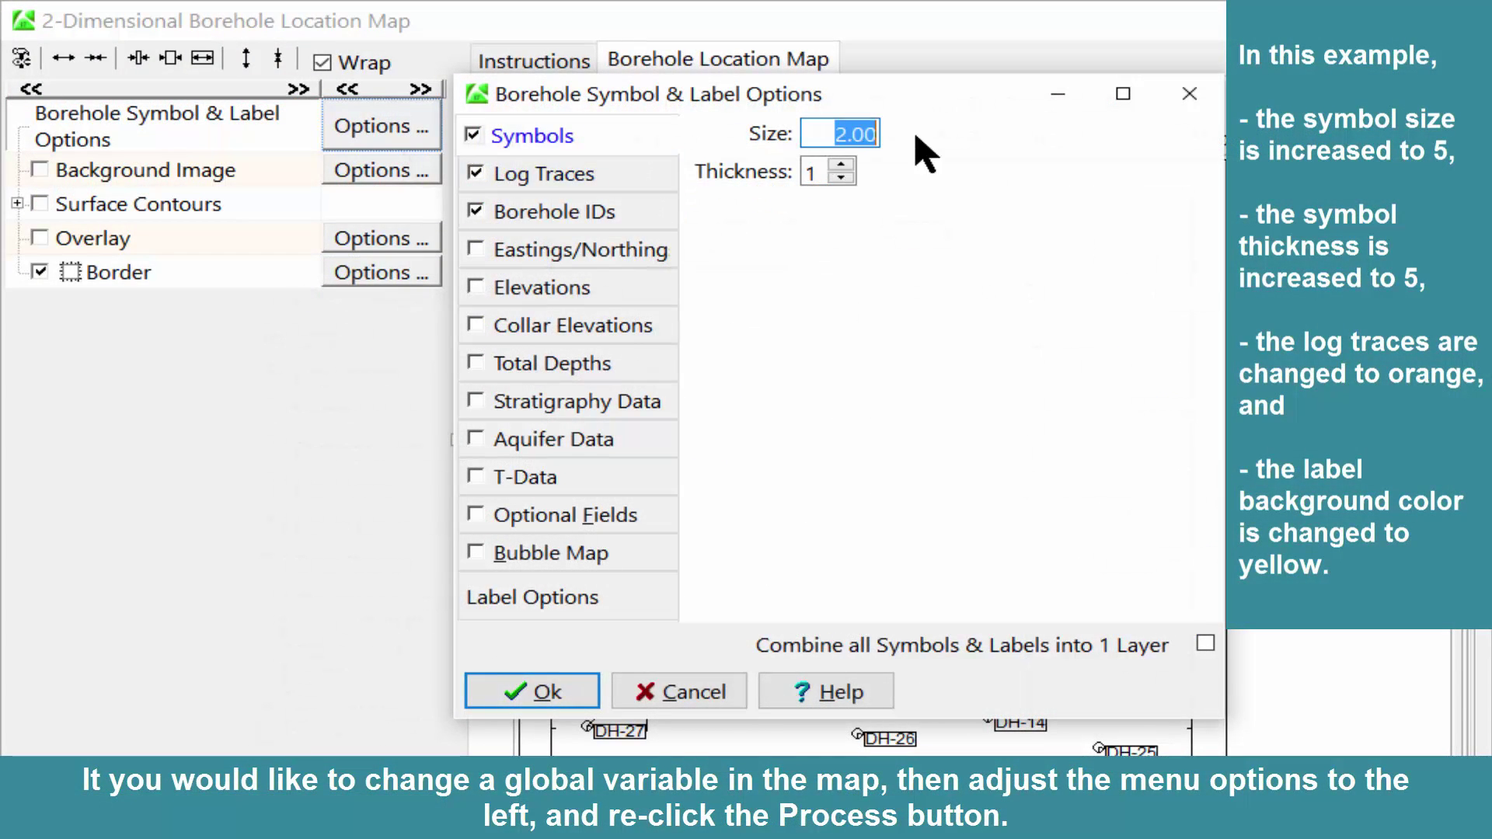
{"action": "type", "text": "5"}
{"action": "double_click", "coordinate": [842, 166]}
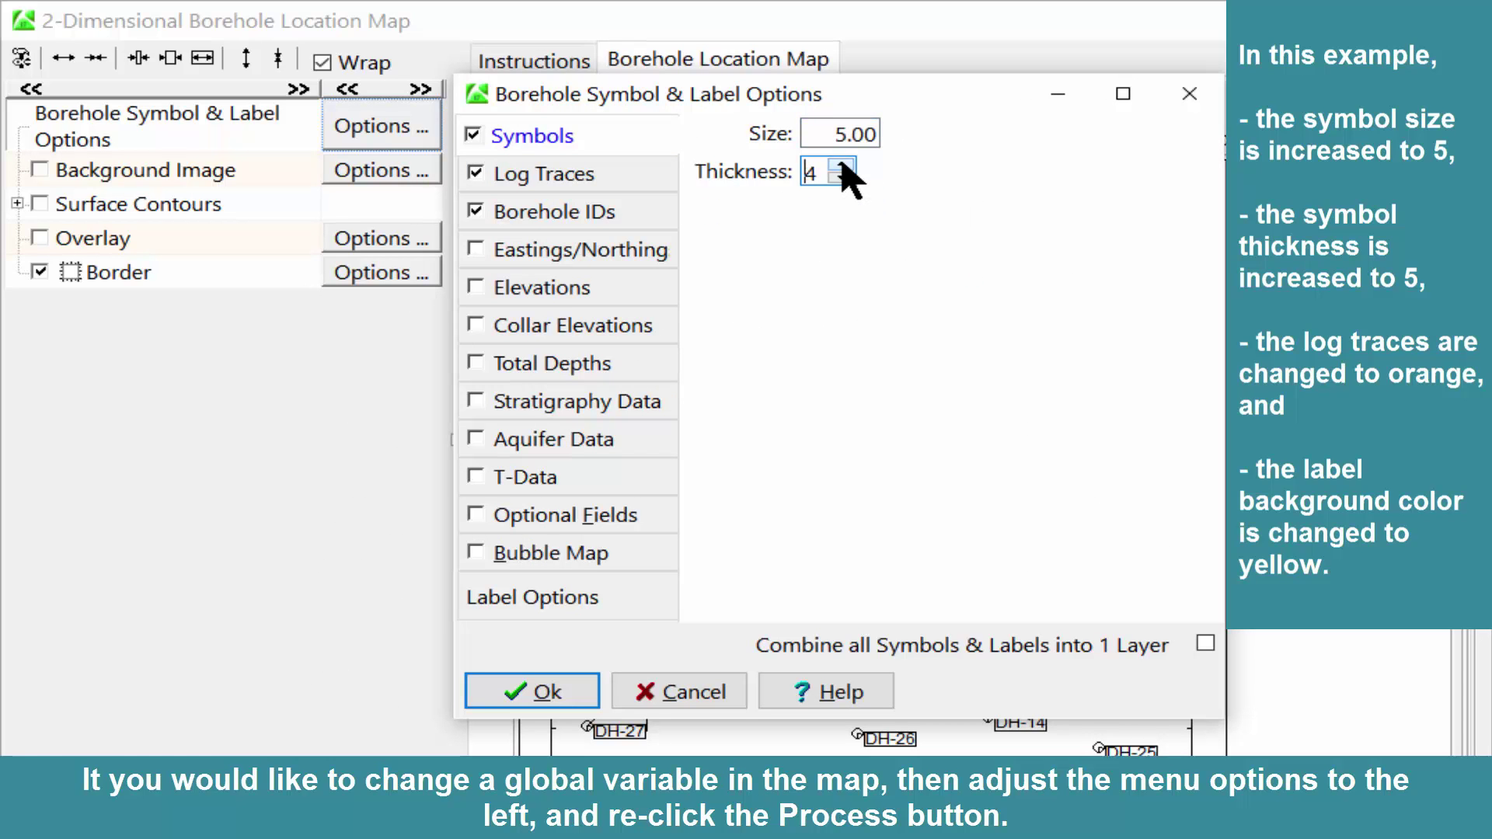
{"action": "left_click", "coordinate": [841, 166]}
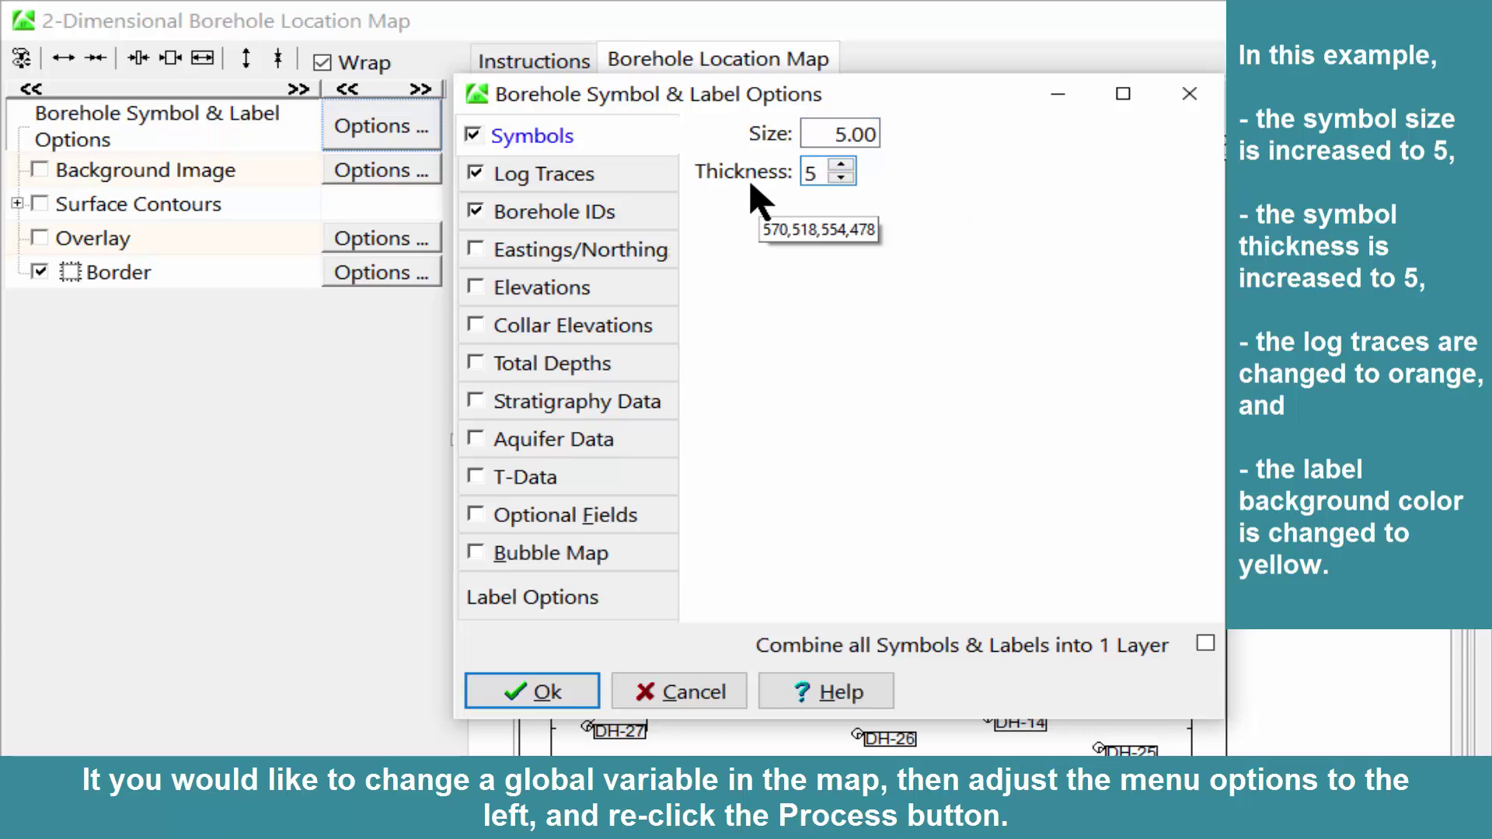
Make the log traces the thickest solid line in orange
{"action": "left_click", "coordinate": [631, 176]}
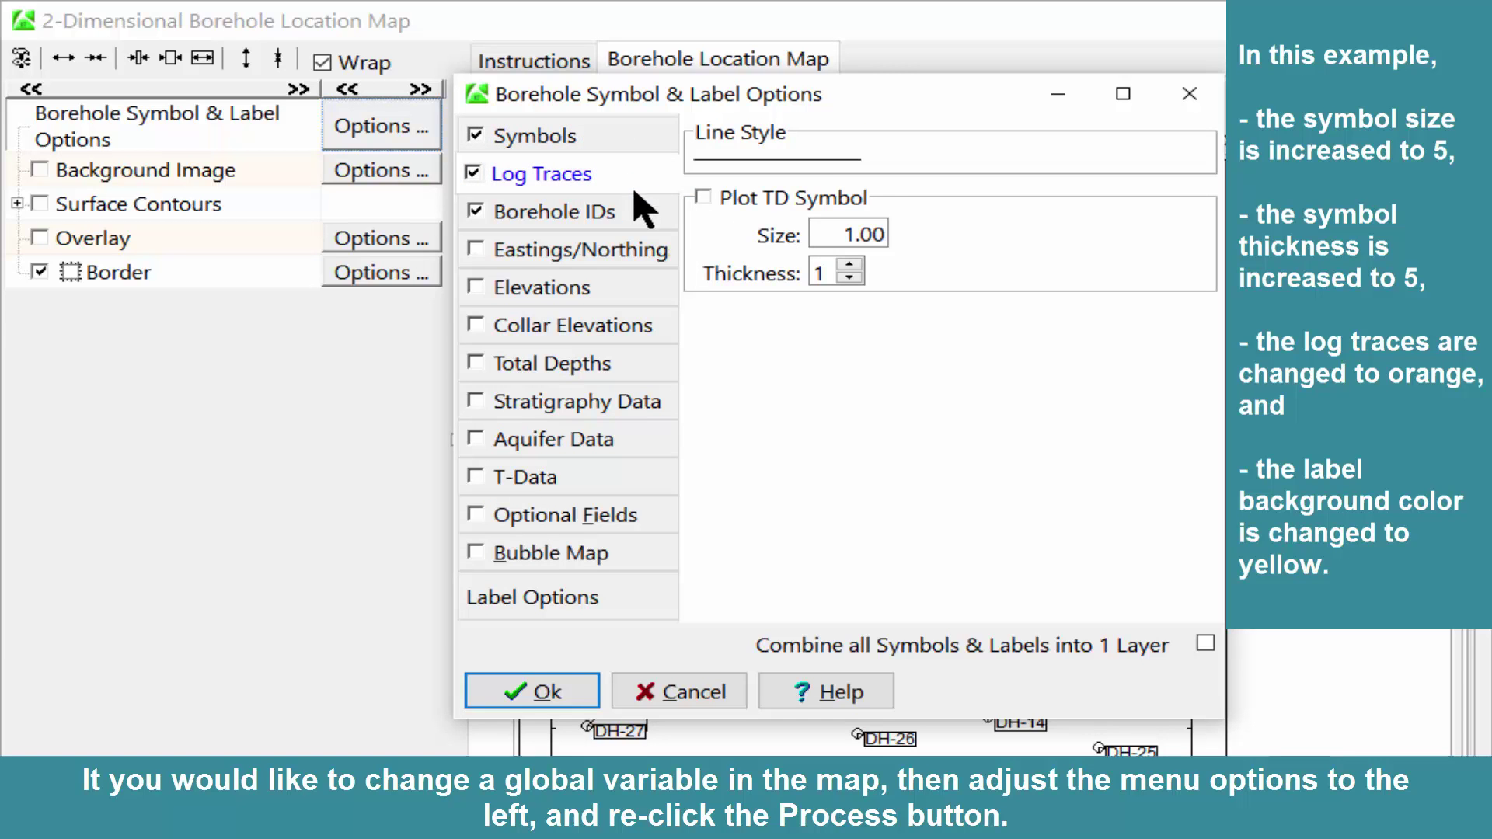
{"action": "left_click", "coordinate": [794, 162]}
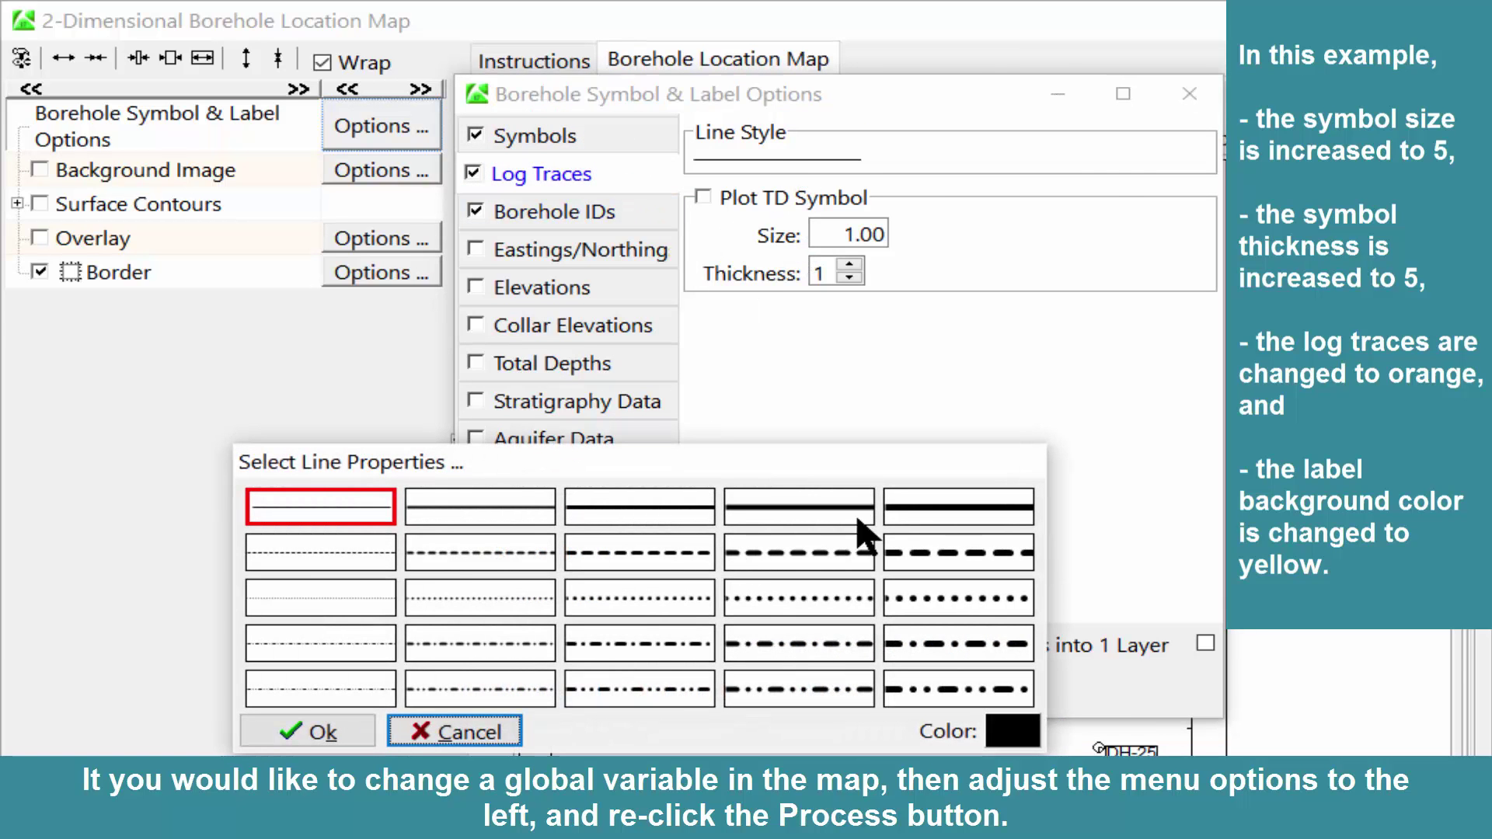
{"action": "left_click", "coordinate": [937, 513]}
{"action": "left_click", "coordinate": [1027, 737]}
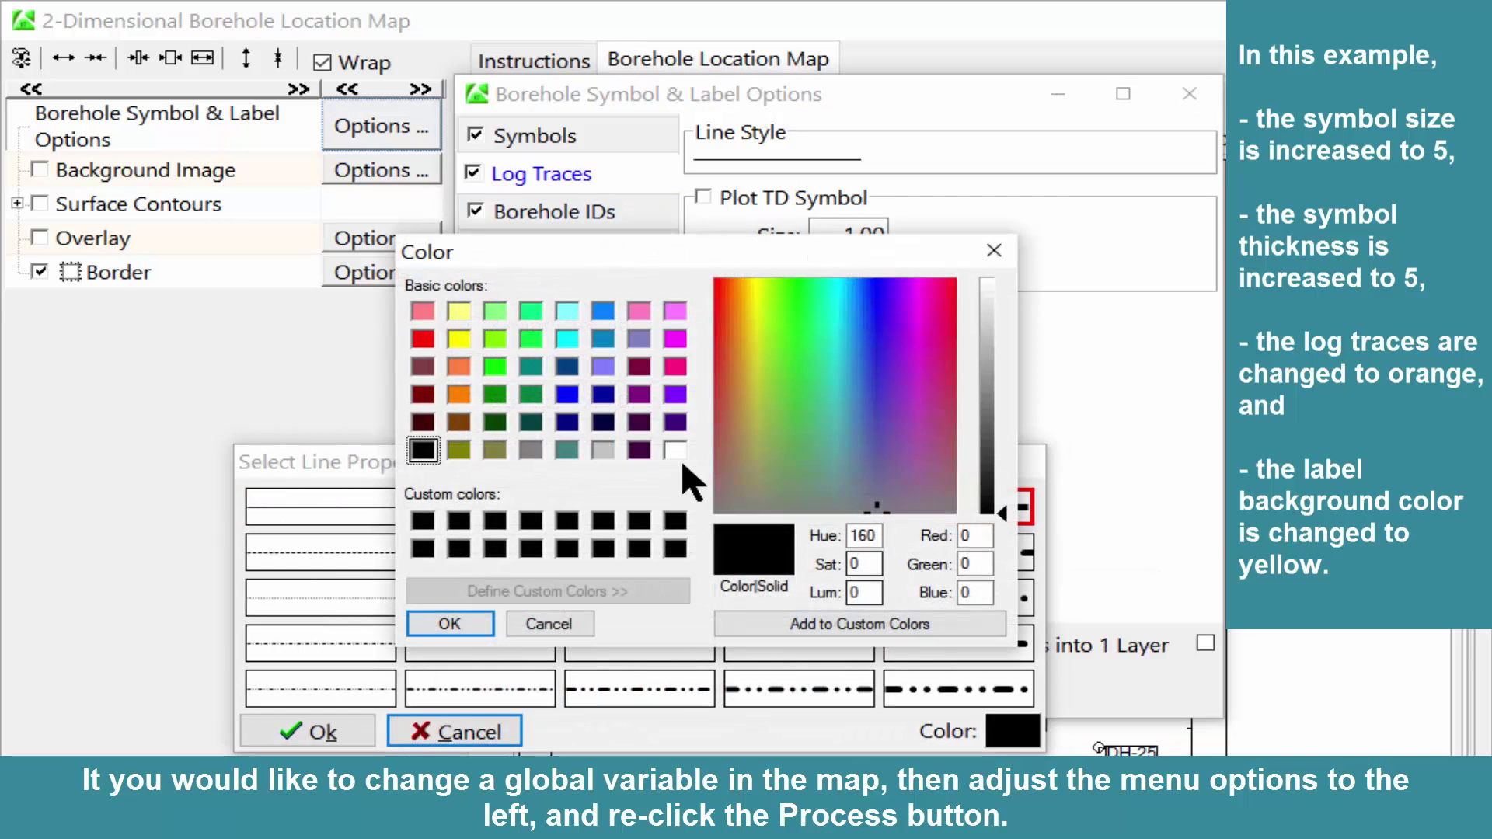
{"action": "left_click", "coordinate": [459, 395]}
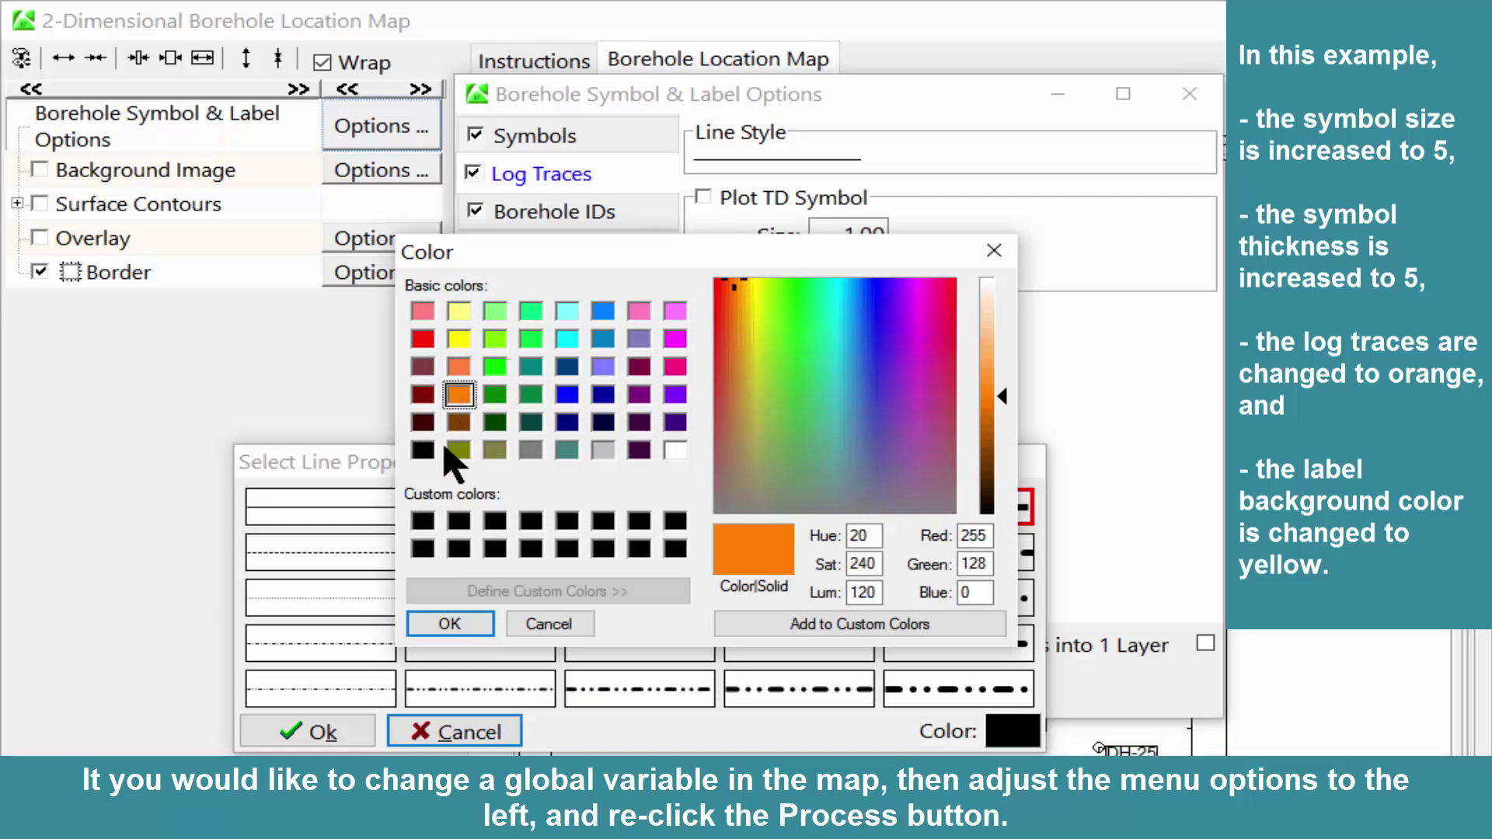
{"action": "left_click", "coordinate": [469, 622]}
{"action": "left_click", "coordinate": [347, 734]}
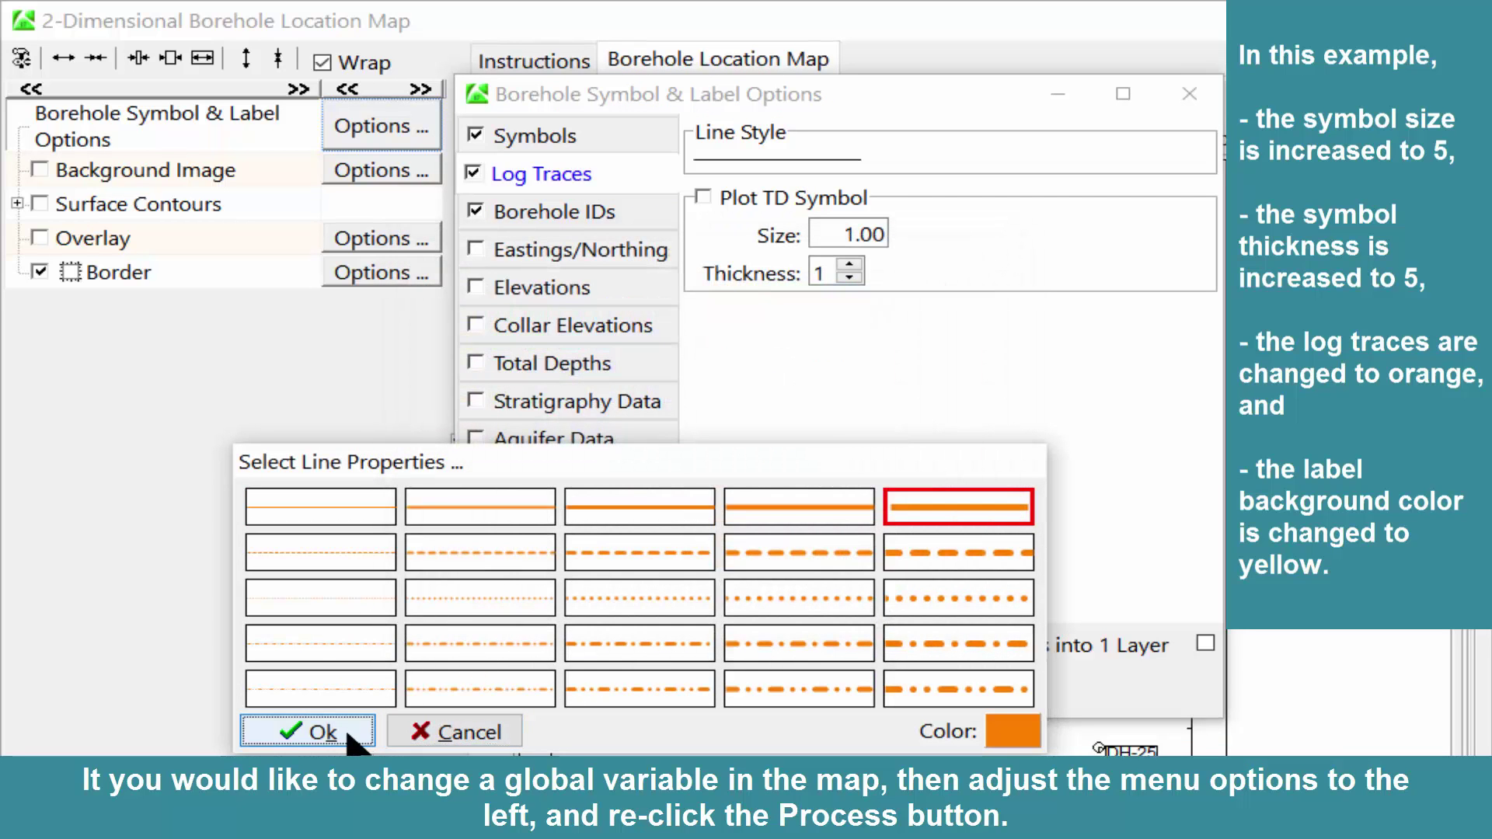
Give borehole ID labels a yellow background, apply the settings, and redraw the map
{"action": "left_click", "coordinate": [609, 618]}
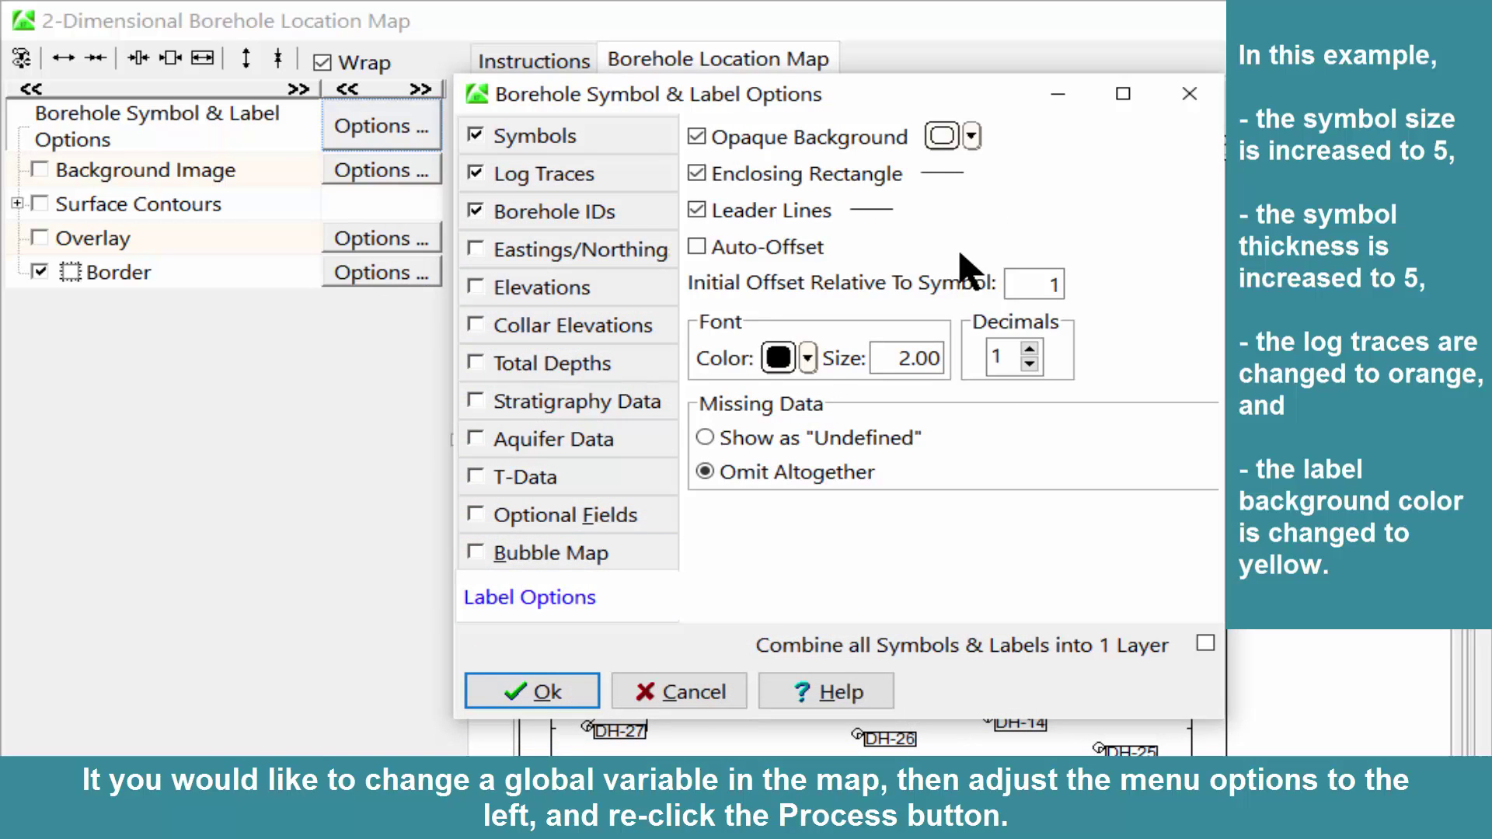
{"action": "left_click", "coordinate": [970, 137]}
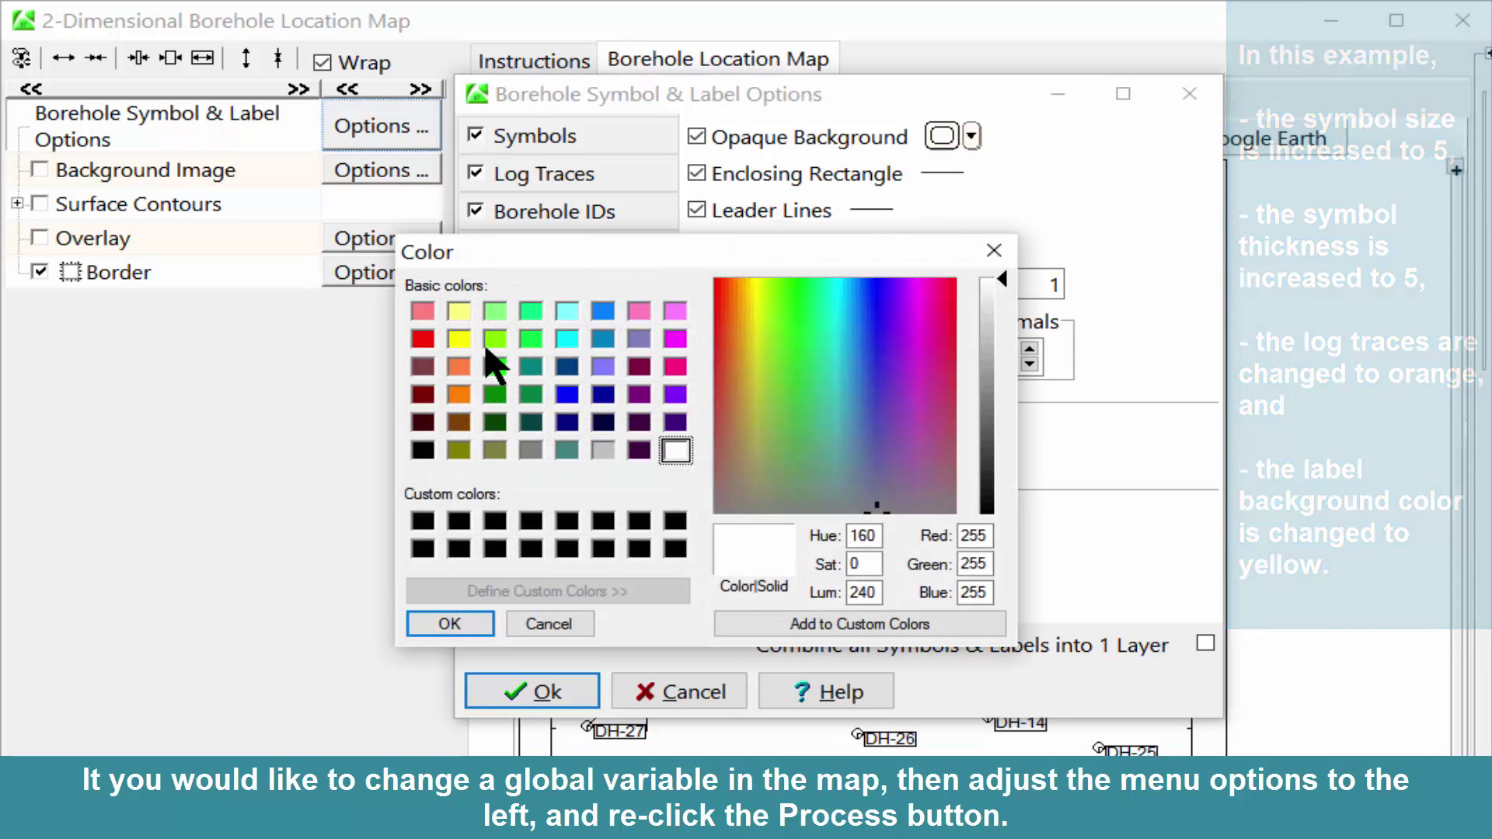
{"action": "left_click", "coordinate": [459, 339]}
{"action": "left_click", "coordinate": [466, 626]}
{"action": "left_click", "coordinate": [544, 695]}
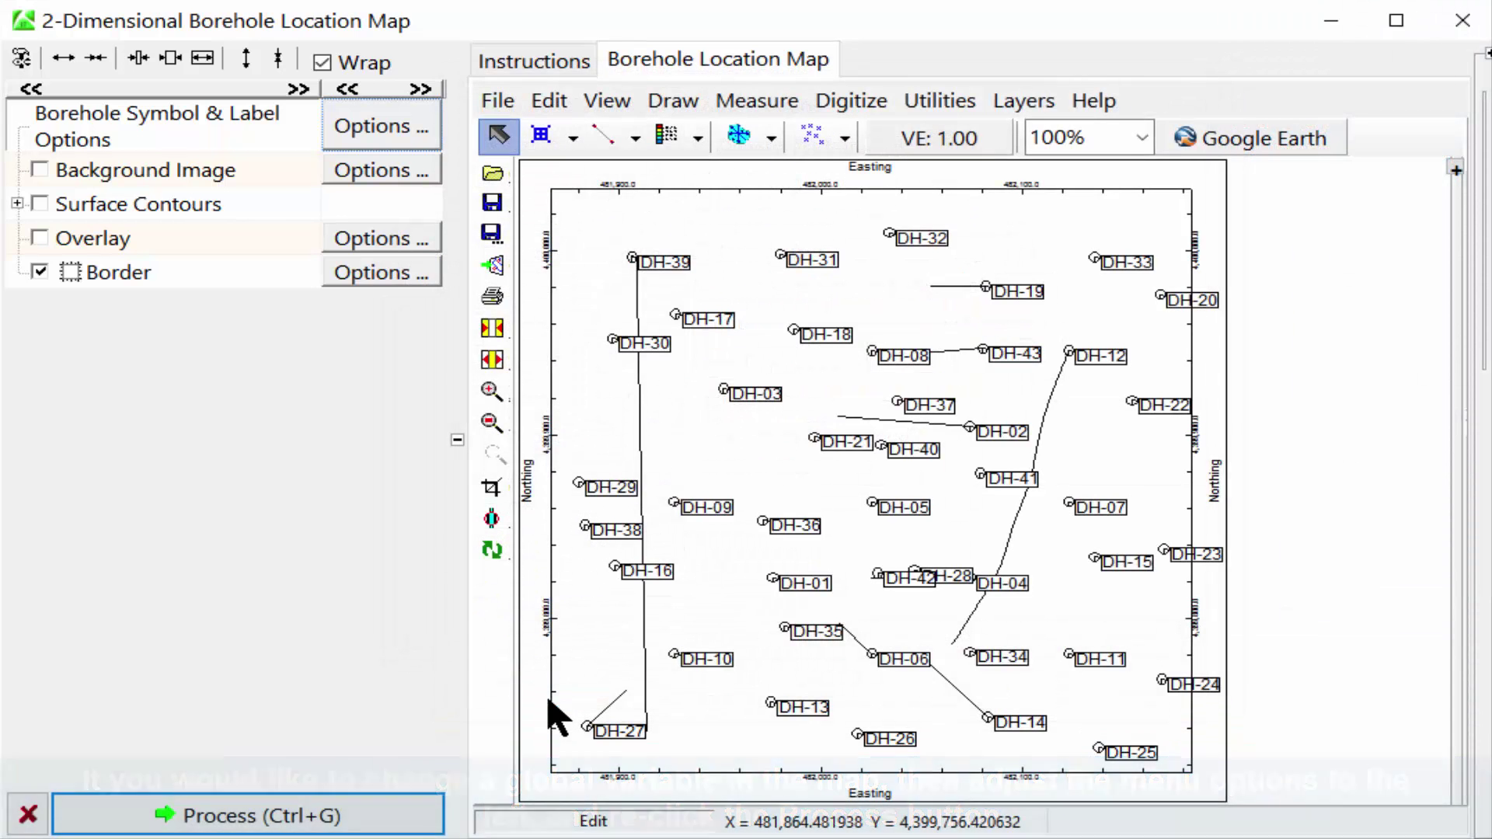
{"action": "left_click", "coordinate": [334, 815]}
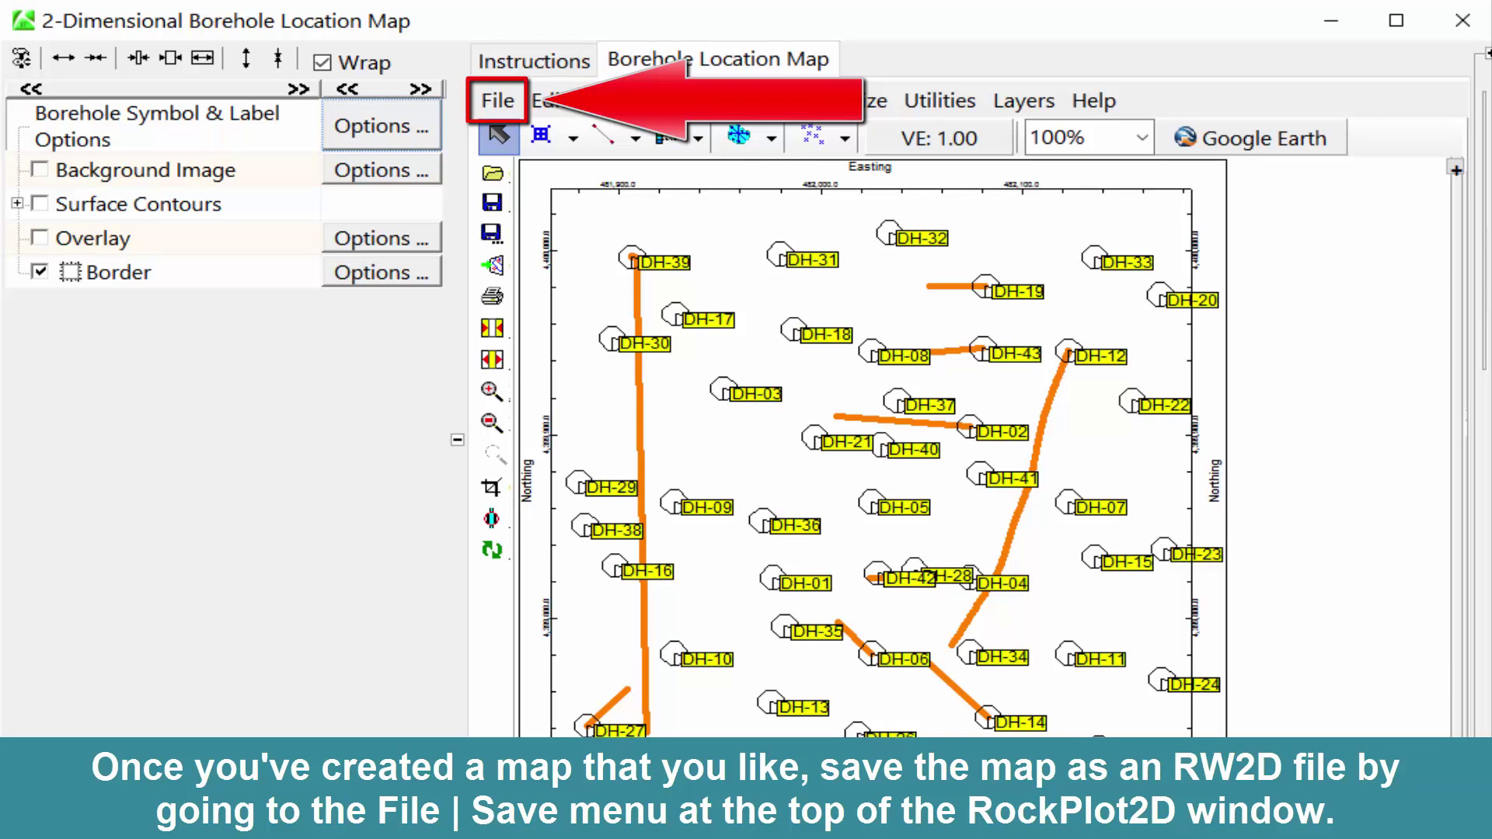
Go to the Save command in the map's File menu
{"action": "key", "text": "alt+f"}
{"action": "key", "text": "Down"}
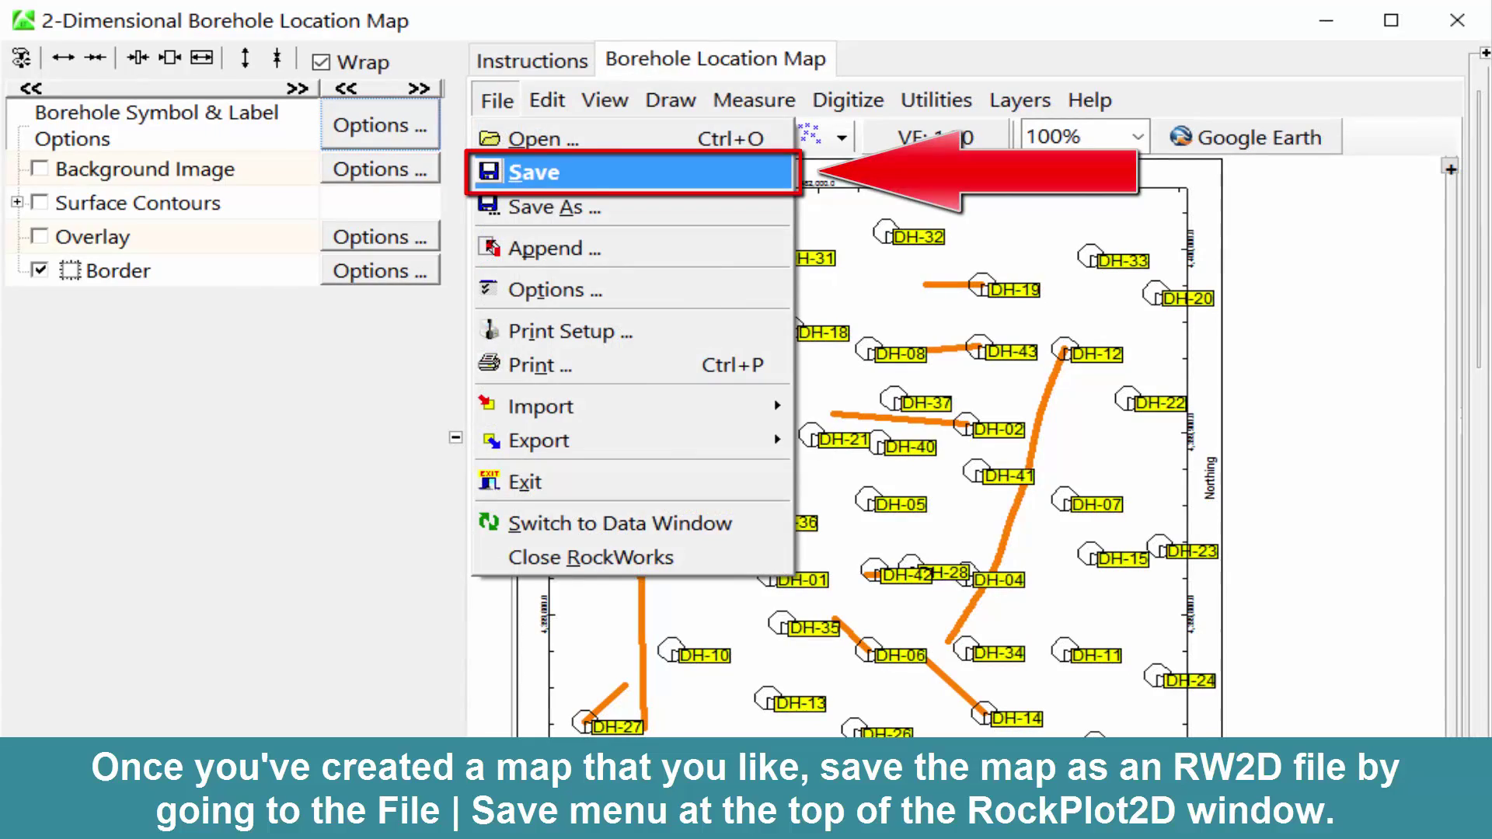
Save the map, entering 'Site Map' as the file name
{"action": "key", "text": "Return"}
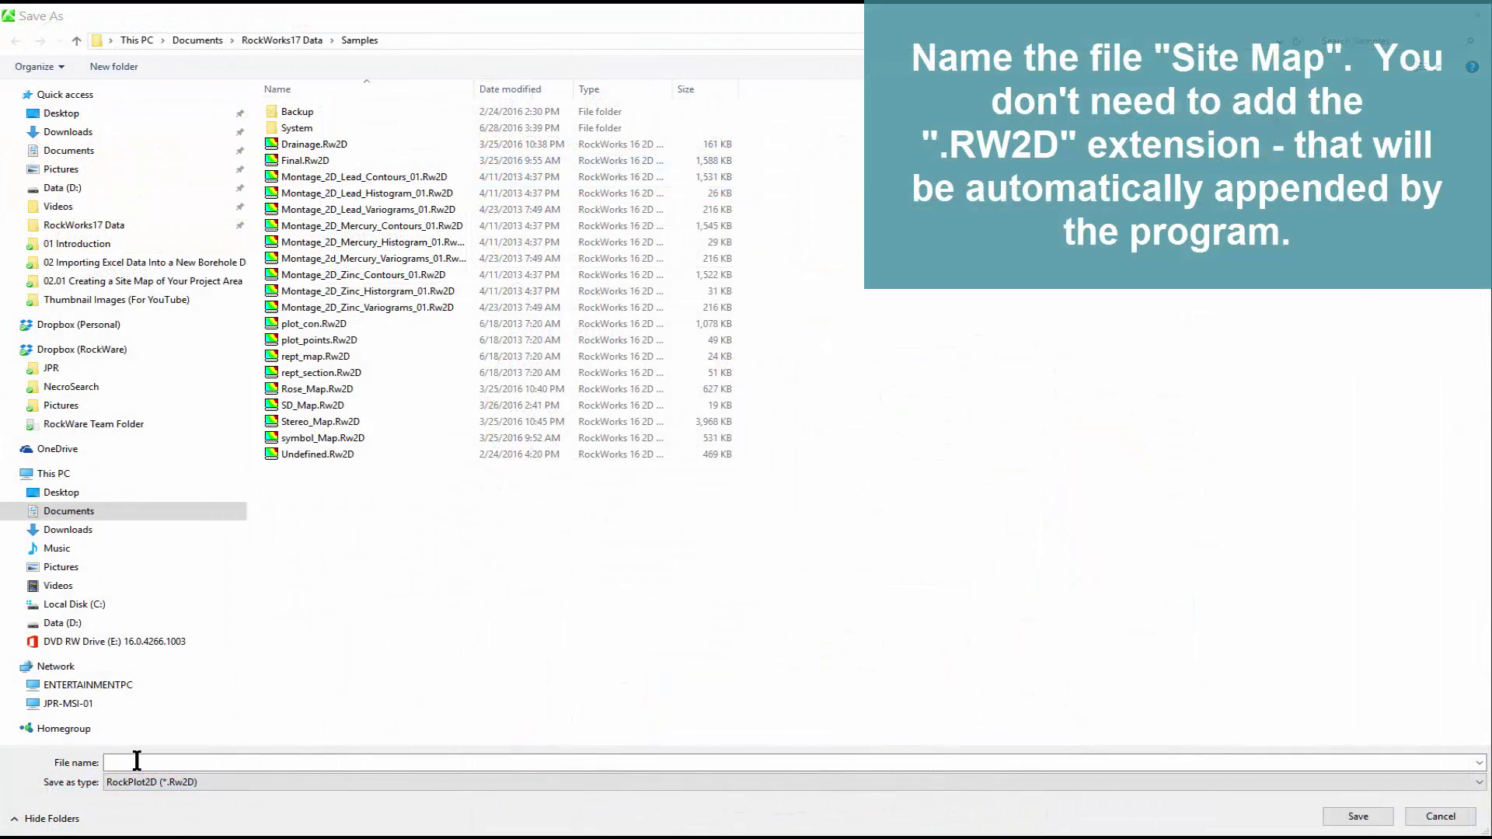
{"action": "left_click", "coordinate": [128, 761]}
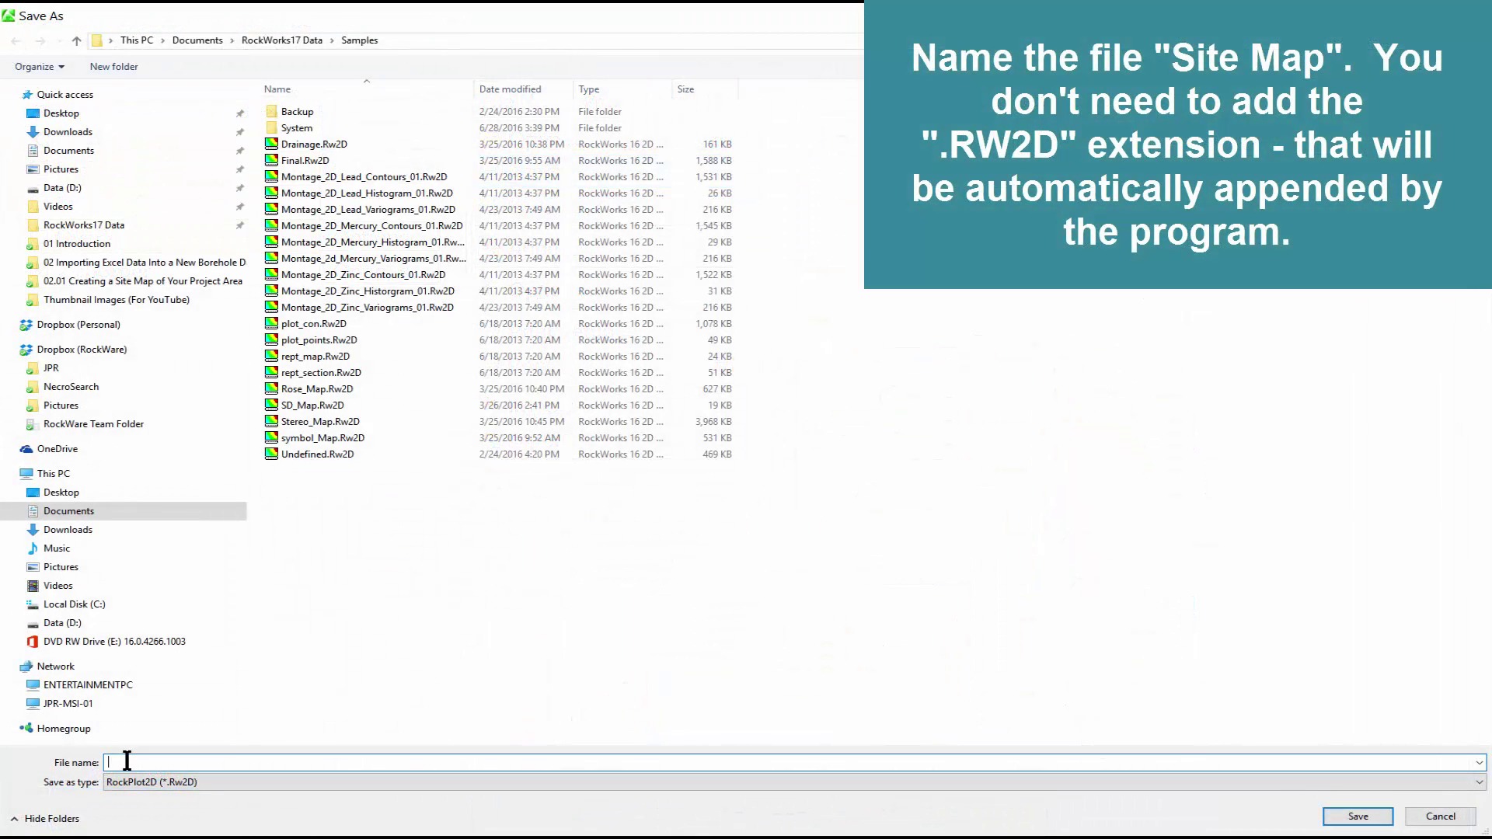
{"action": "type", "text": "Si"}
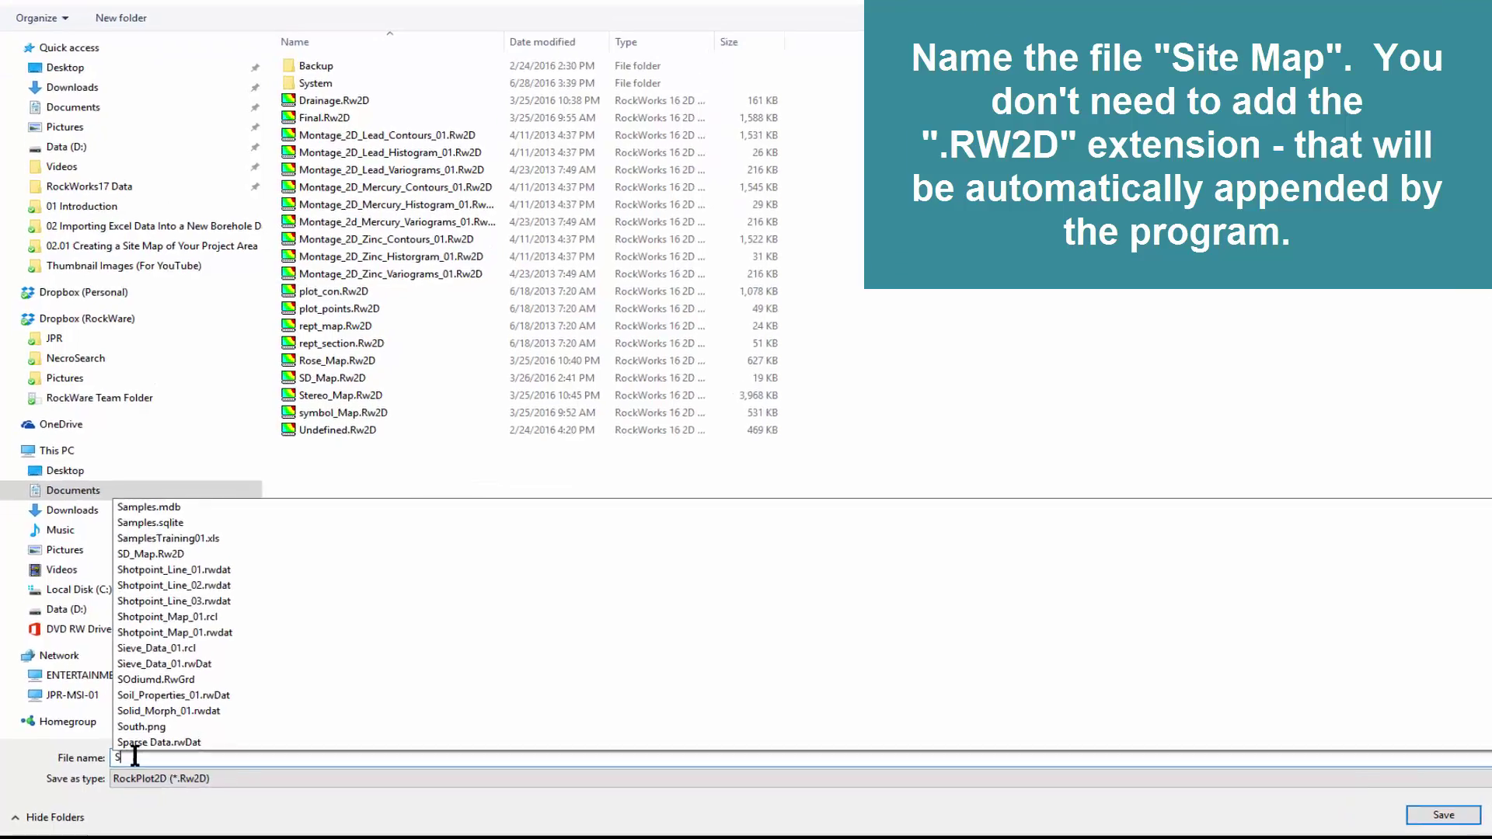
{"action": "type", "text": "te M"}
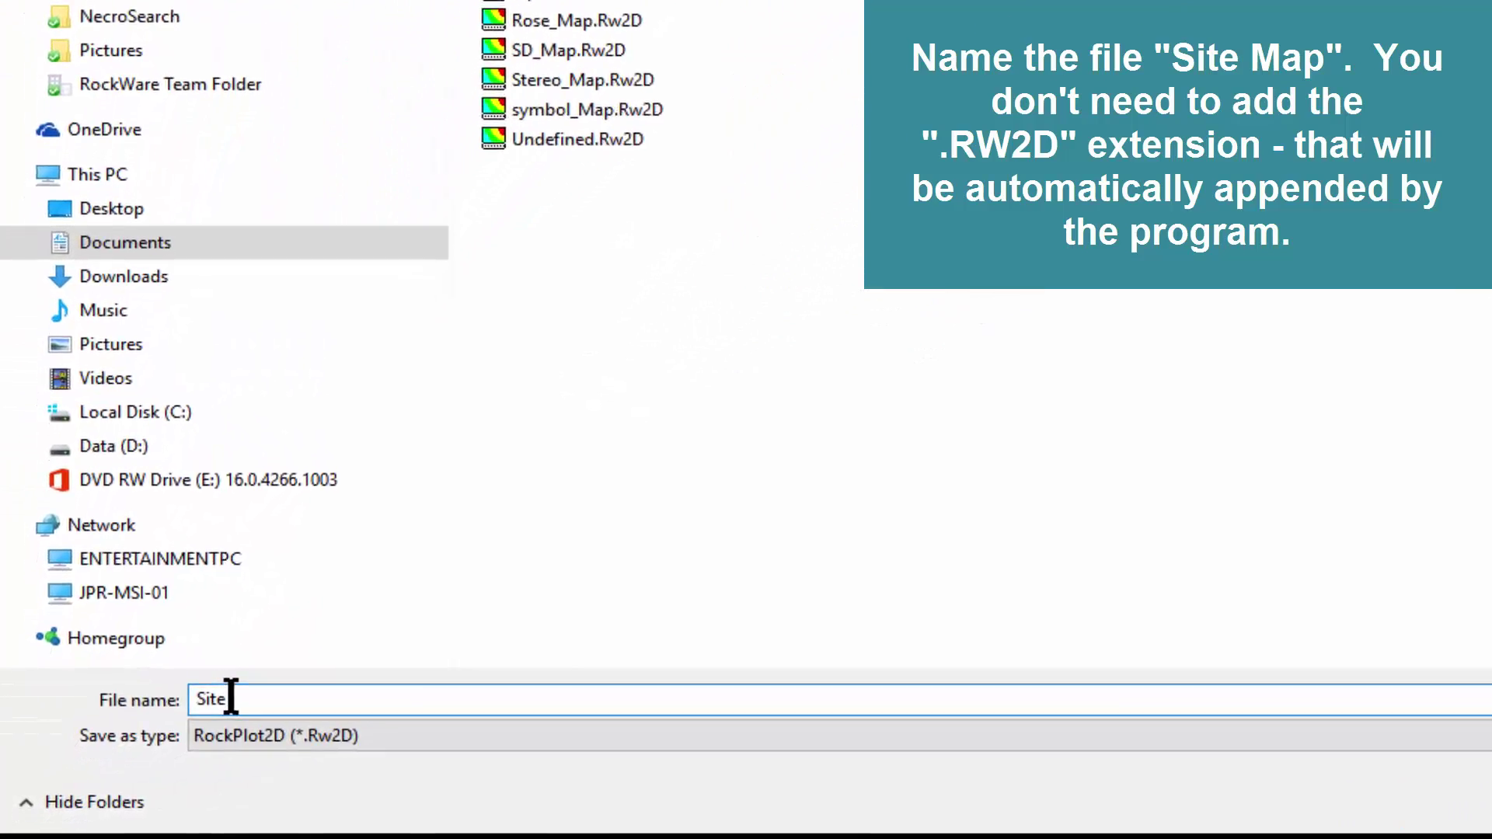